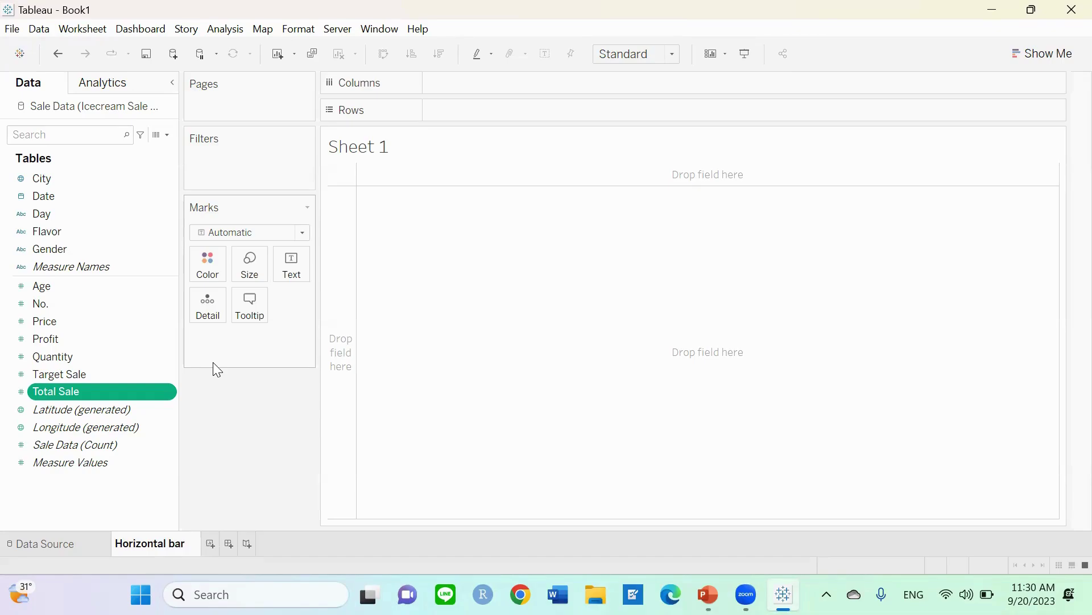
Step: Name the sheet Horizontal bar and add the Day field to its rows
key("Return")
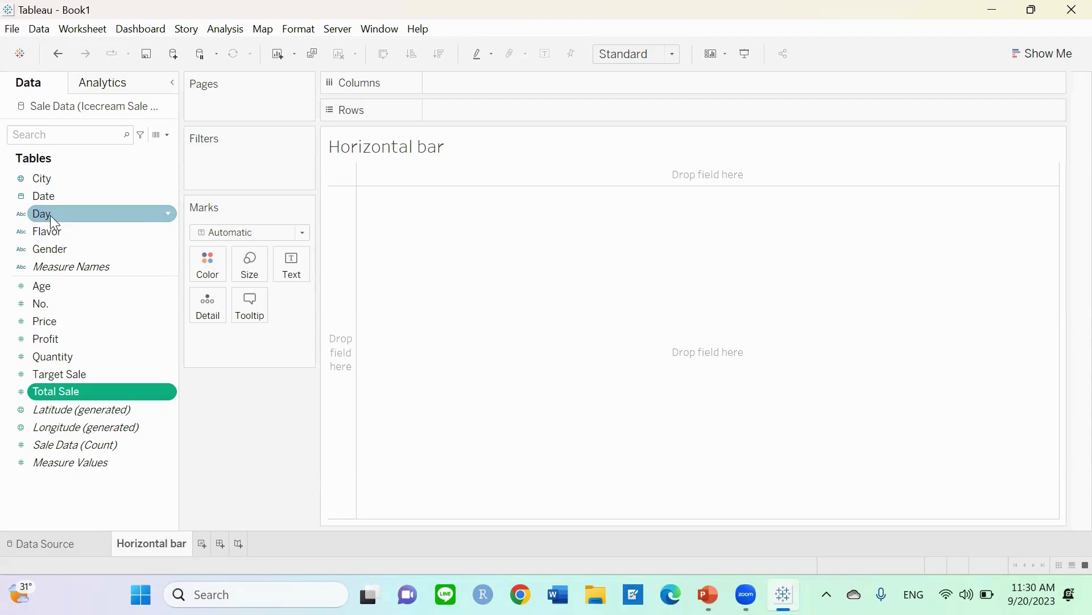
left_click_drag(47, 213, 463, 113)
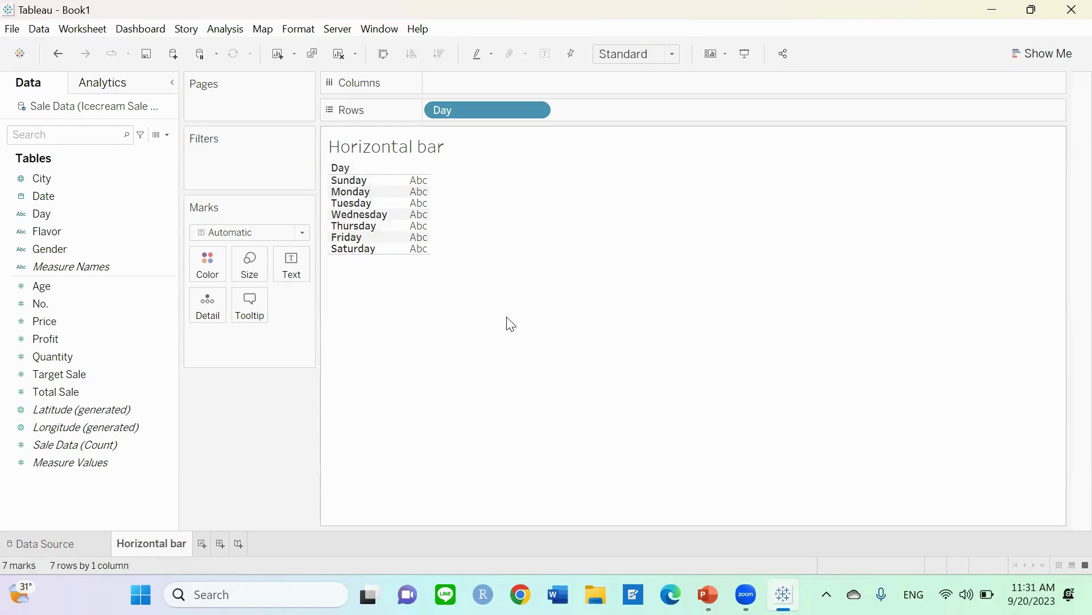
Step: Add Total Sale as a sum to the columns and increase the height of the chart's bars
left_click(59, 411)
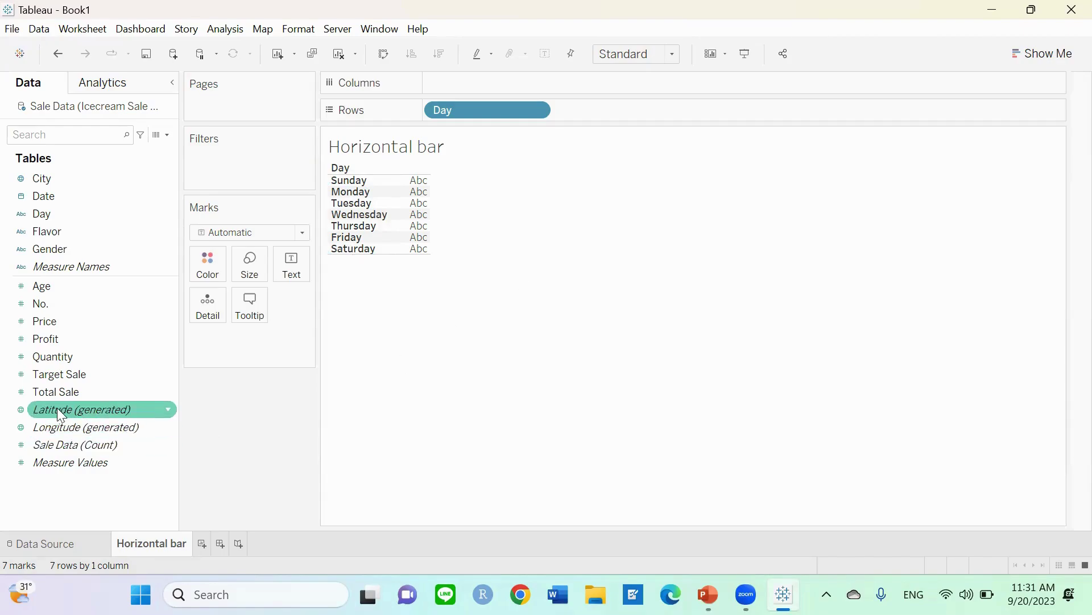
left_click(52, 394)
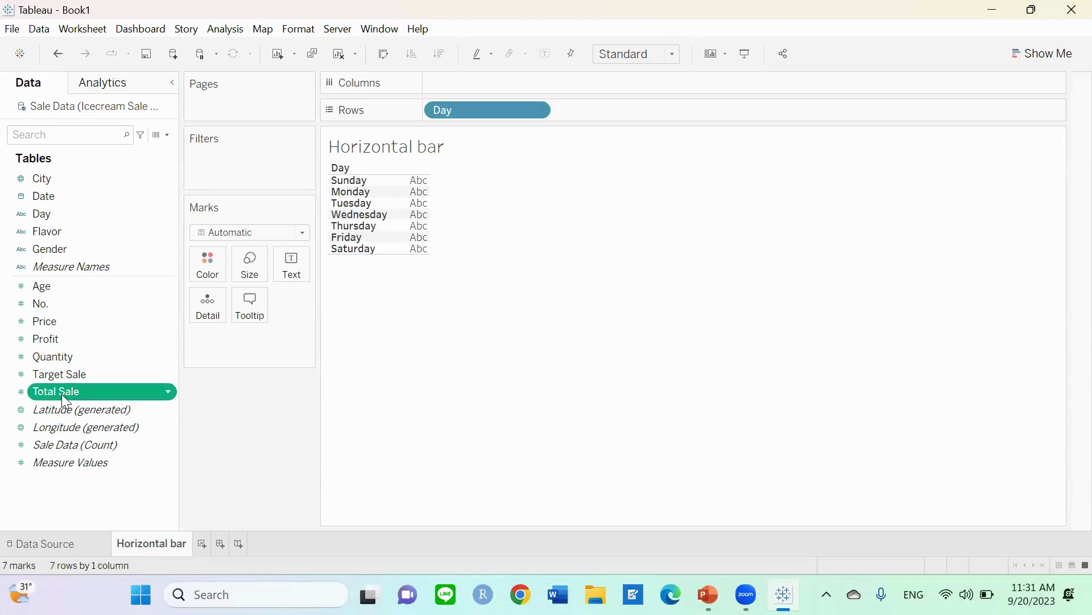
left_click_drag(55, 392, 598, 81)
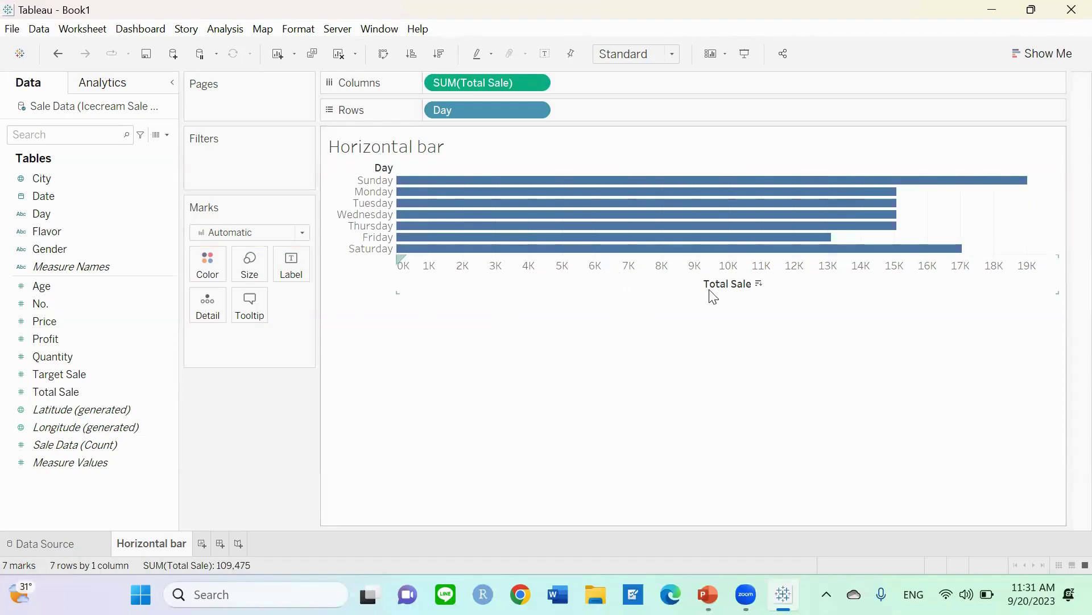
left_click_drag(435, 294, 435, 391)
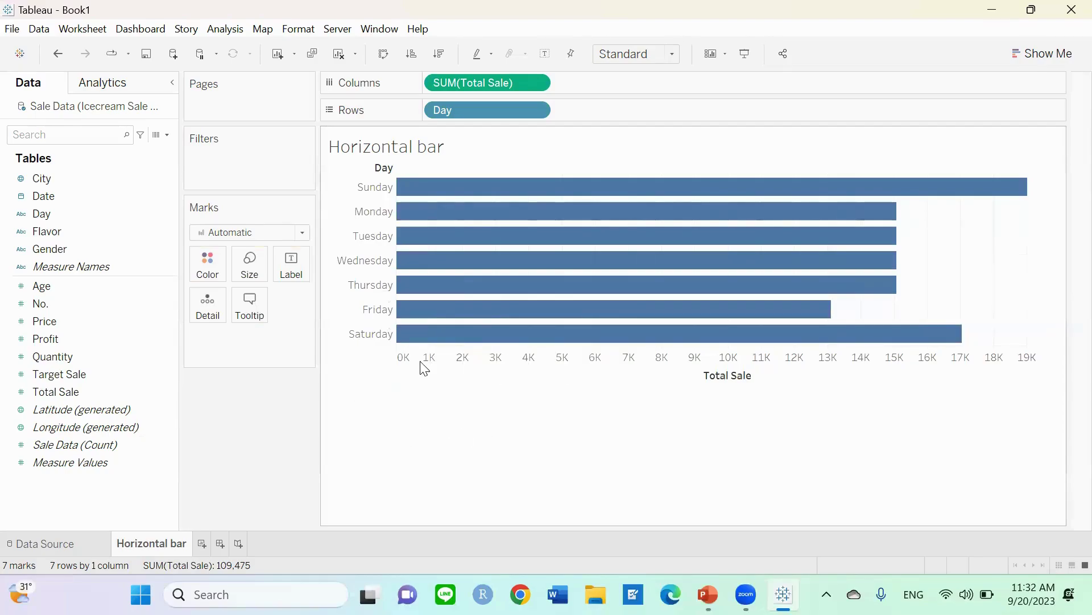
Step: Try sorting the Day rows by name, ascending and descending, using the Alphabetic order
left_click(384, 169)
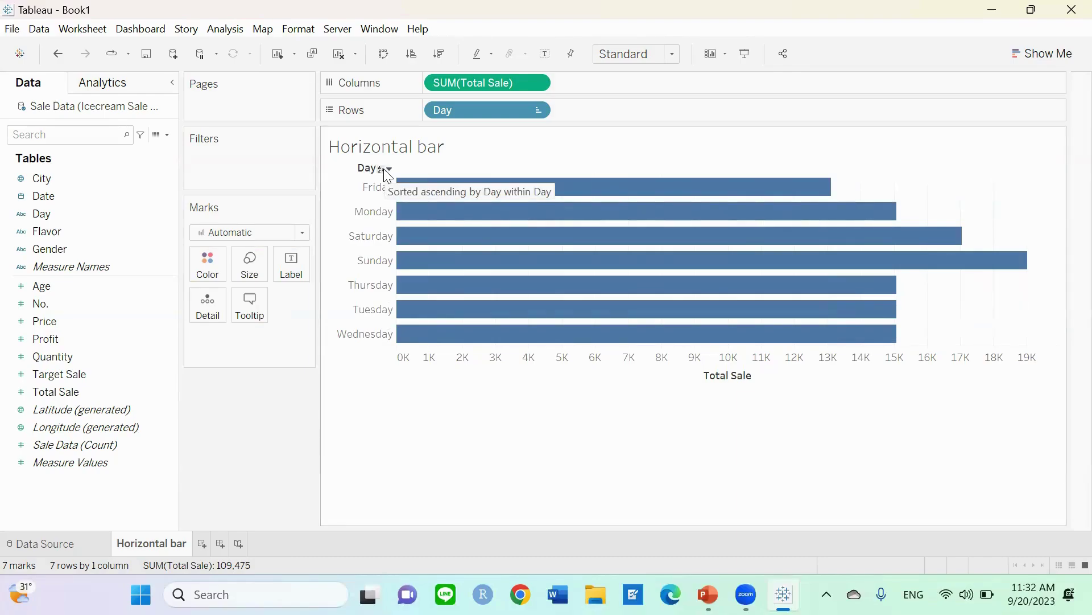
left_click(383, 168)
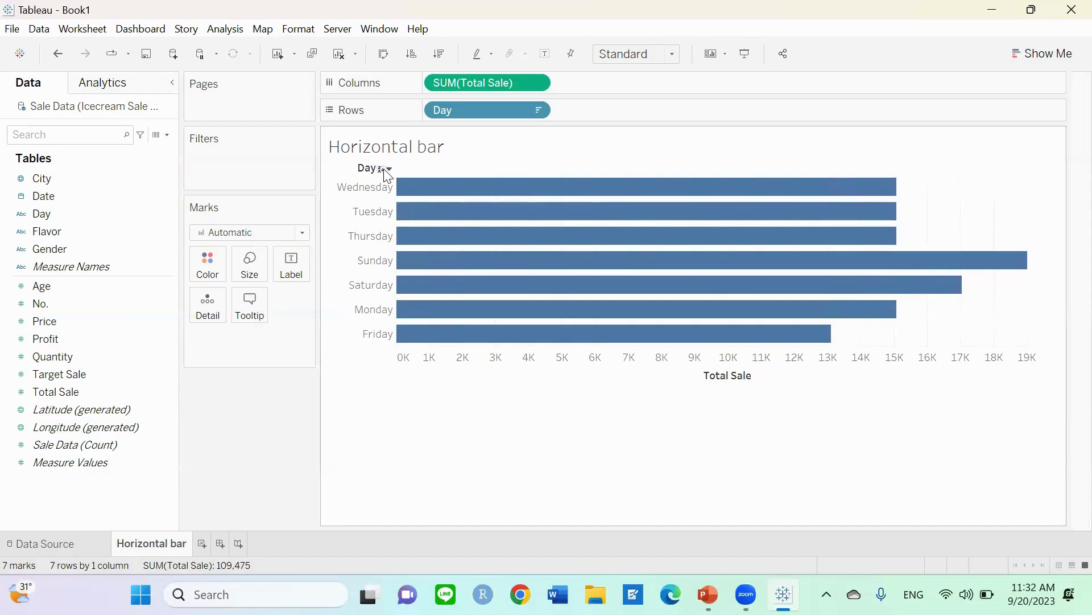
left_click(389, 169)
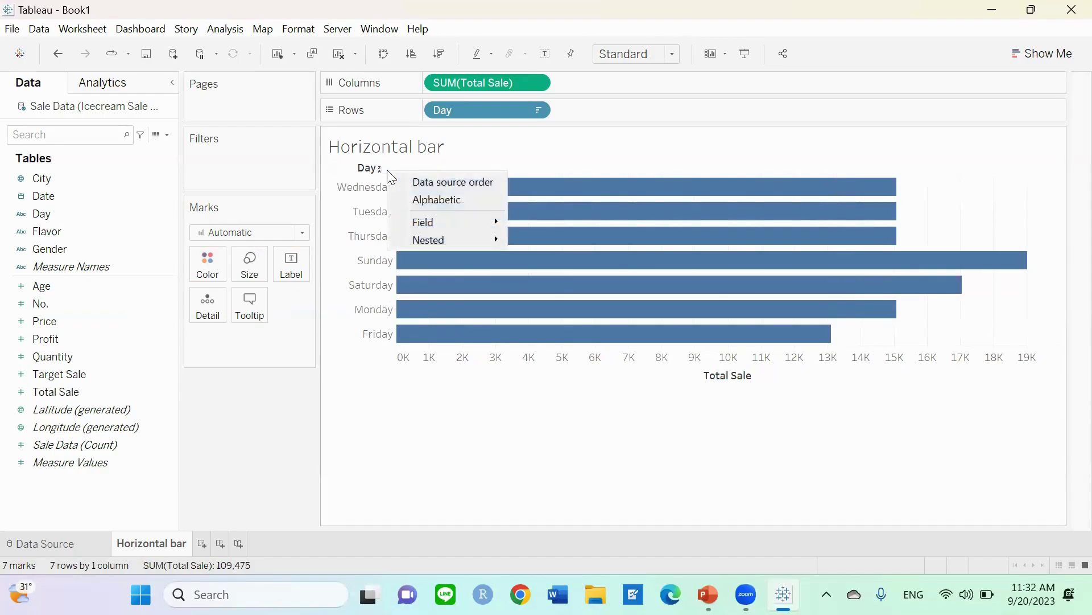
left_click(424, 200)
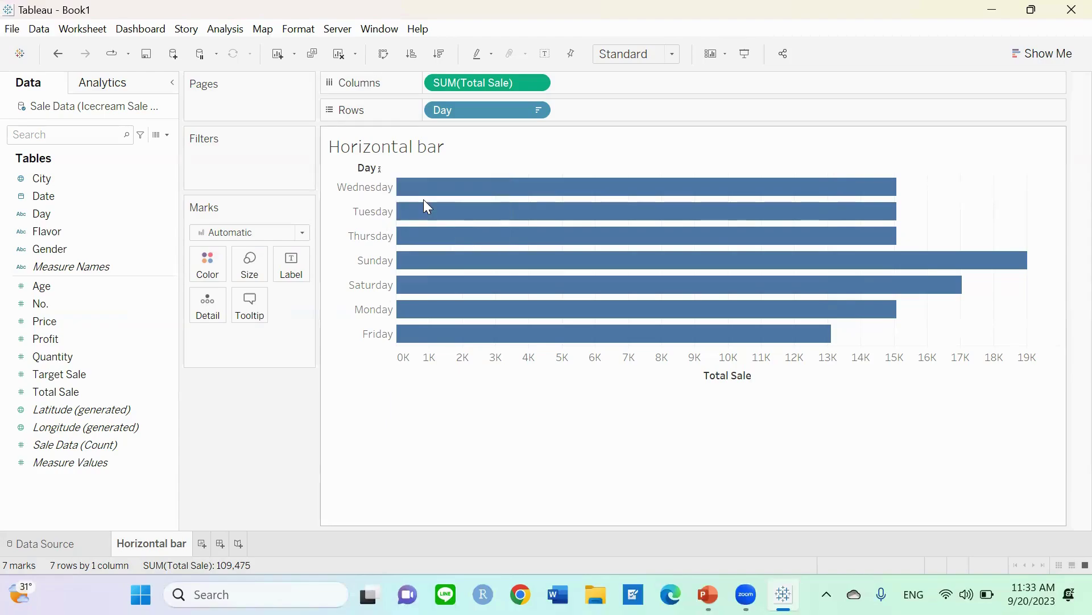
Step: Sort the Day rows in descending order by the field SUM(Total Sale)
left_click(379, 169)
left_click(389, 169)
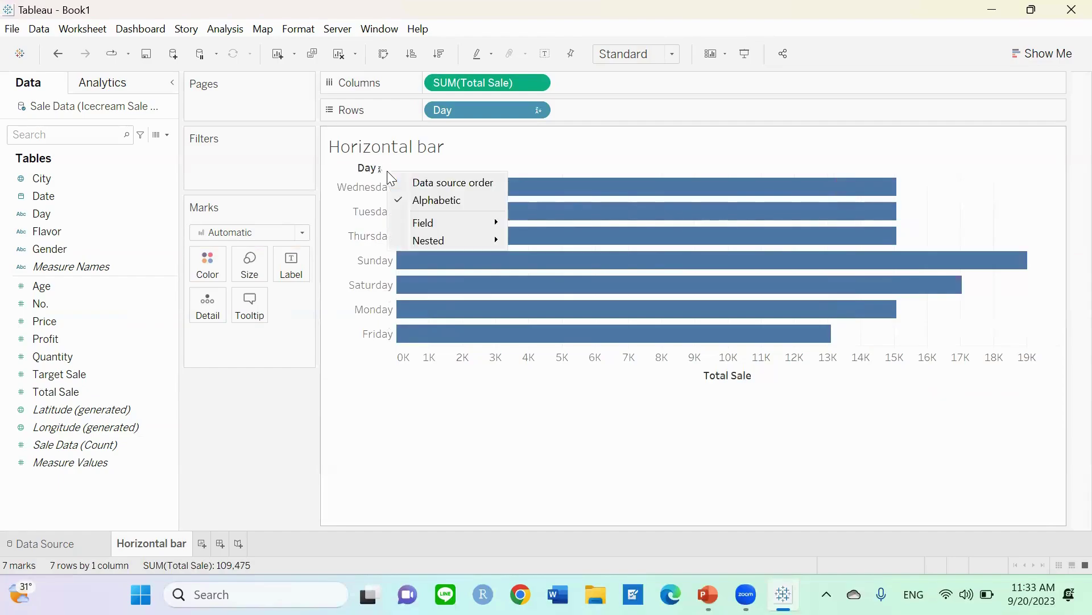
mouse_move(434, 224)
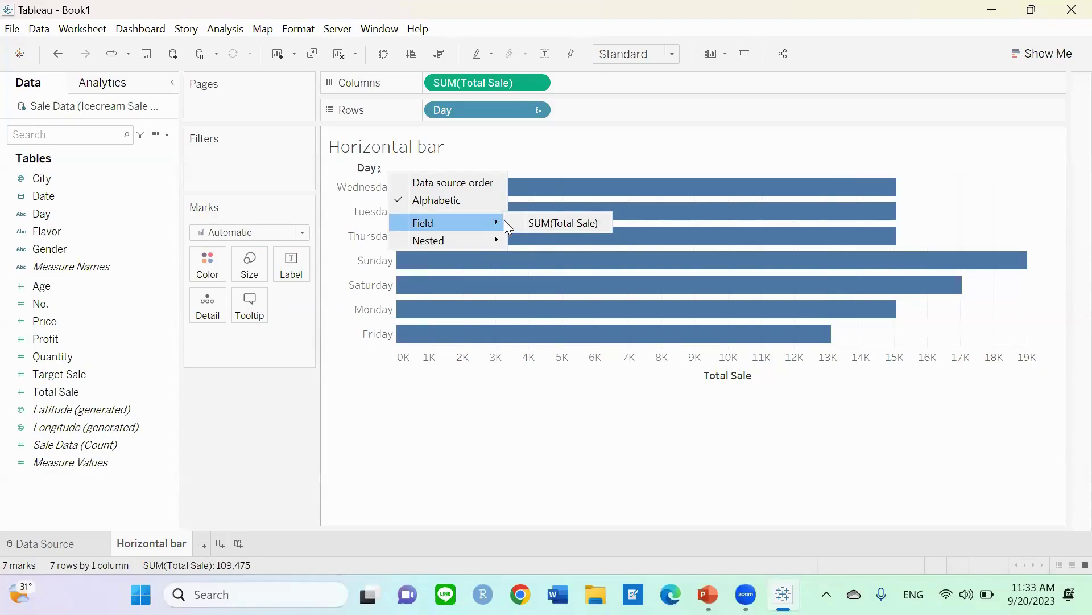
left_click(549, 224)
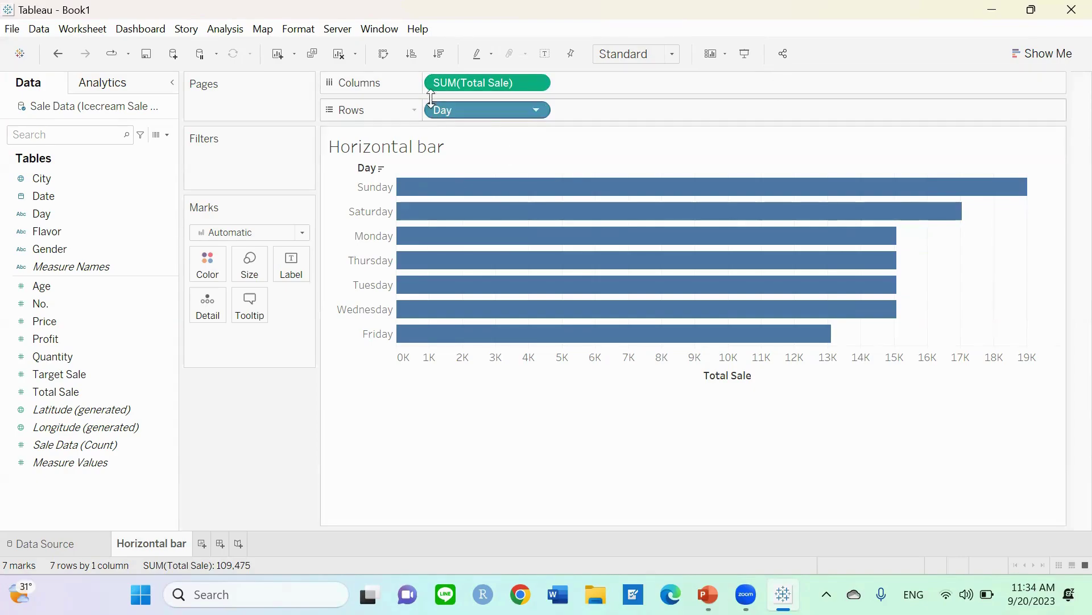
Step: Try the Average aggregation for Total Sale in the columns and return the measure to Sum
left_click(536, 84)
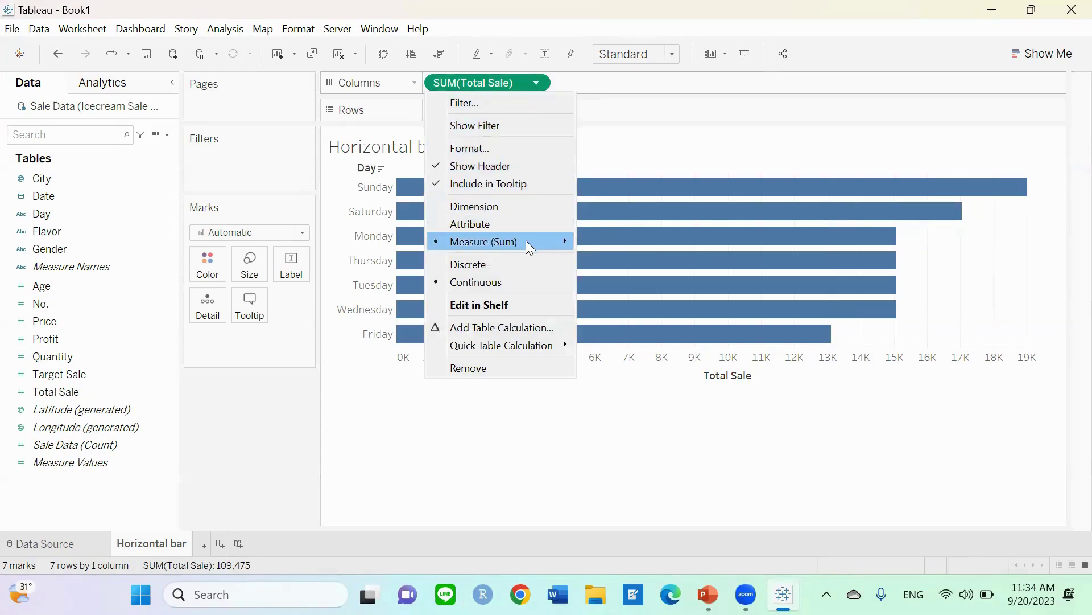
mouse_move(529, 248)
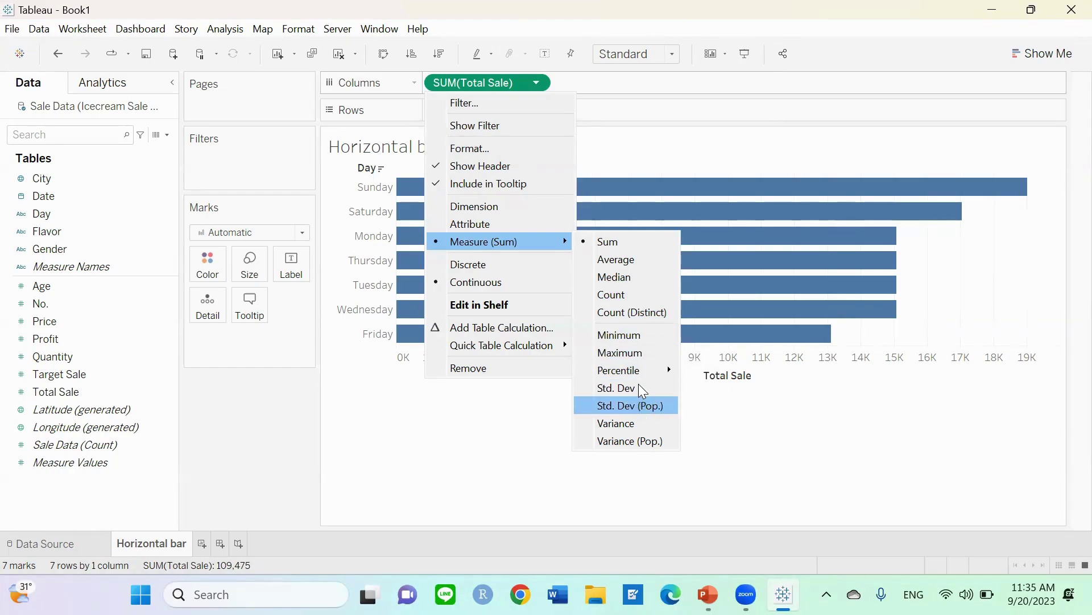
left_click(617, 260)
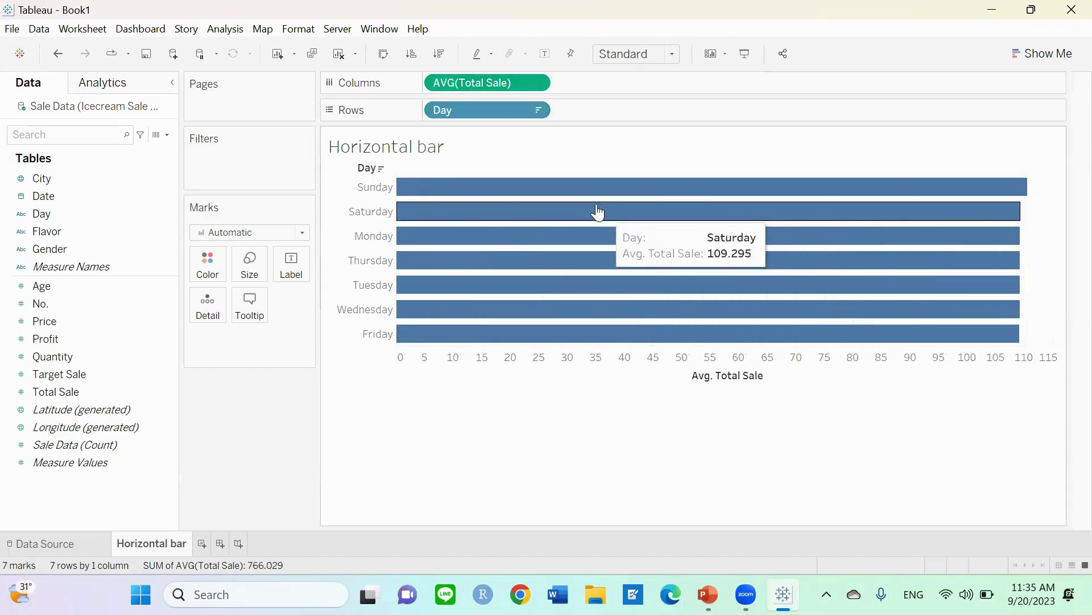
left_click(533, 83)
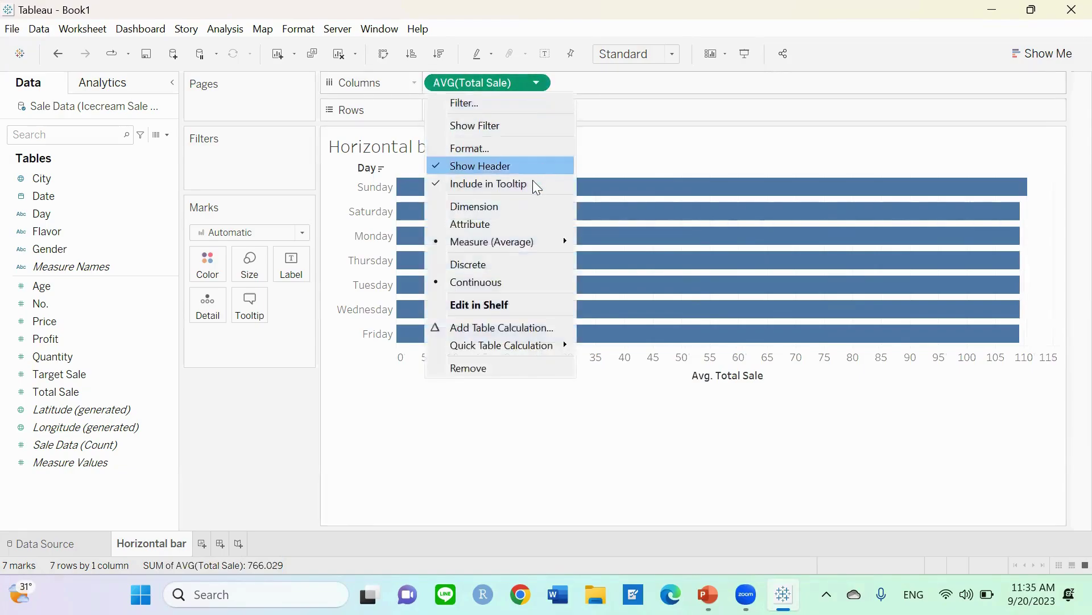
mouse_move(535, 244)
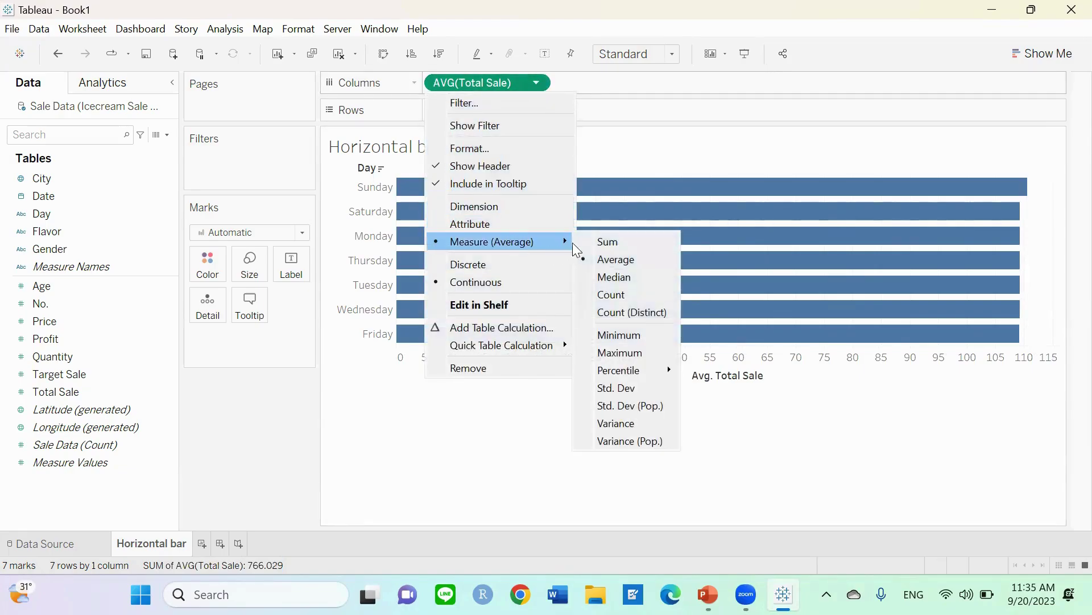
left_click(608, 243)
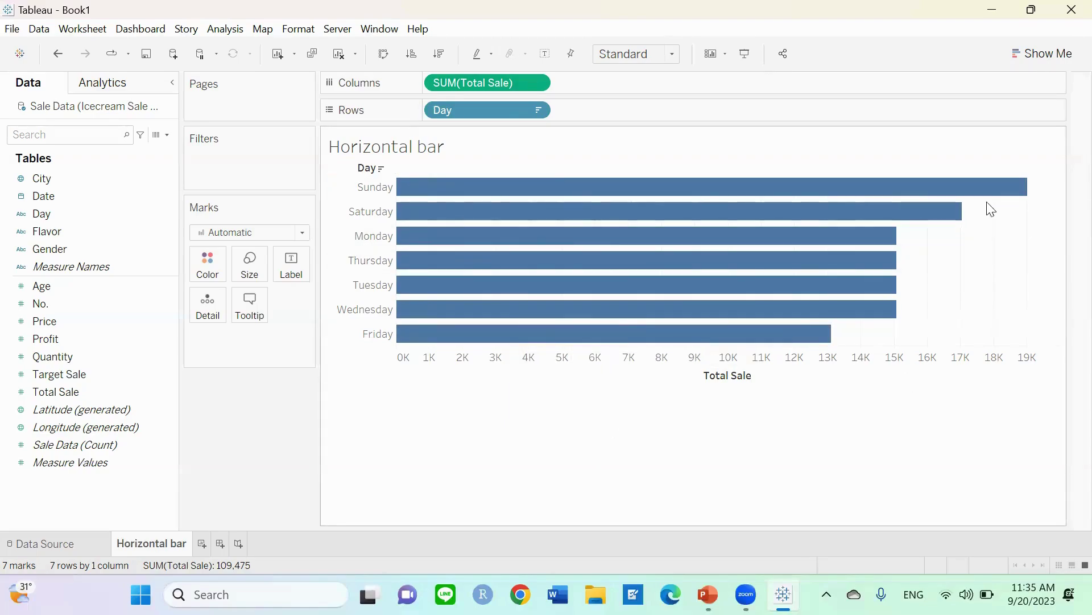
Step: Replace the chart's sheet-name title with แผนภาพแสดงจำนวนเงินทั้งหมดที่ขายไอศกรีมได้ในแต่ละวัน
mouse_move(416, 187)
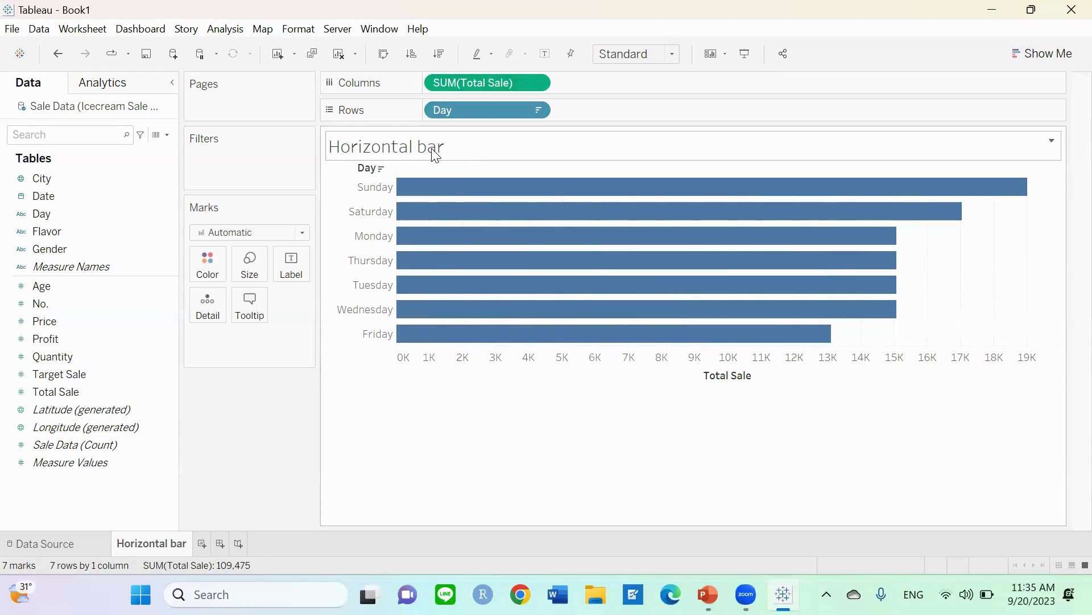
double_click(390, 148)
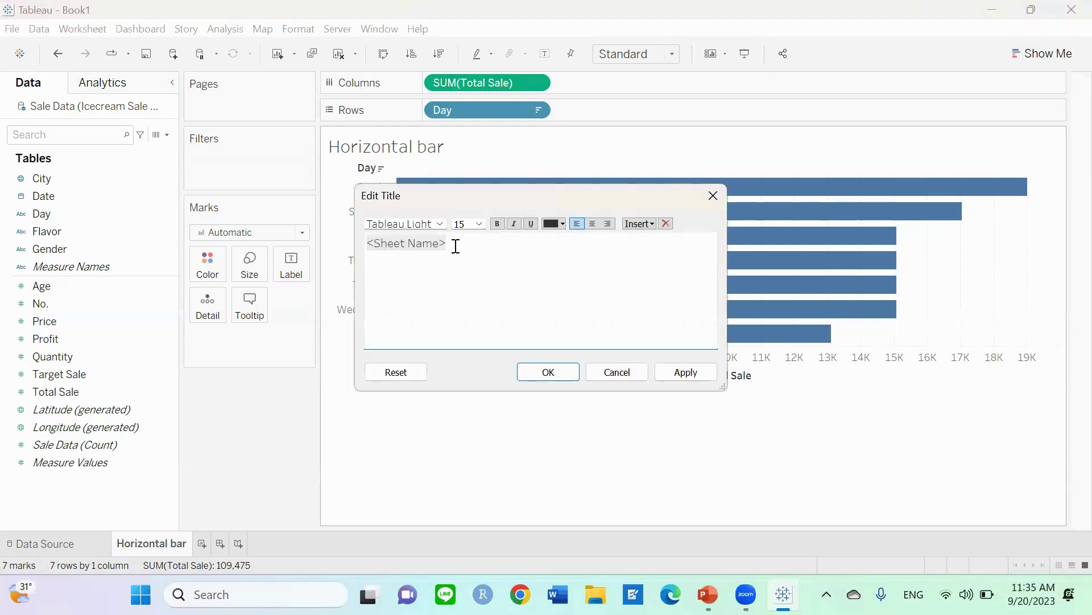
key("BackSpace")
key("BackSpace")
key("BackSpace")
key("BackSpace")
key("BackSpace")
key("BackSpace")
key("BackSpace")
key("BackSpace")
key("BackSpace")
key("BackSpace")
key("BackSpace")
key("BackSpace")
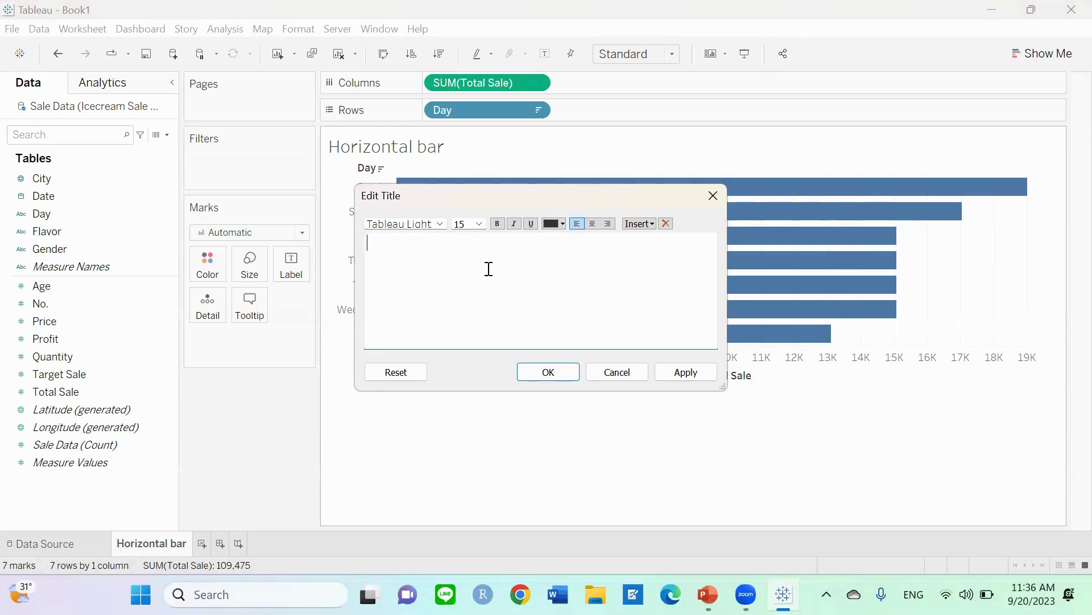
key("alt+shift")
type("แผนภาพแสดงจำนวนเงินทั้งหมดที่ขายไอศกรีมได้ในแต่ละวัน")
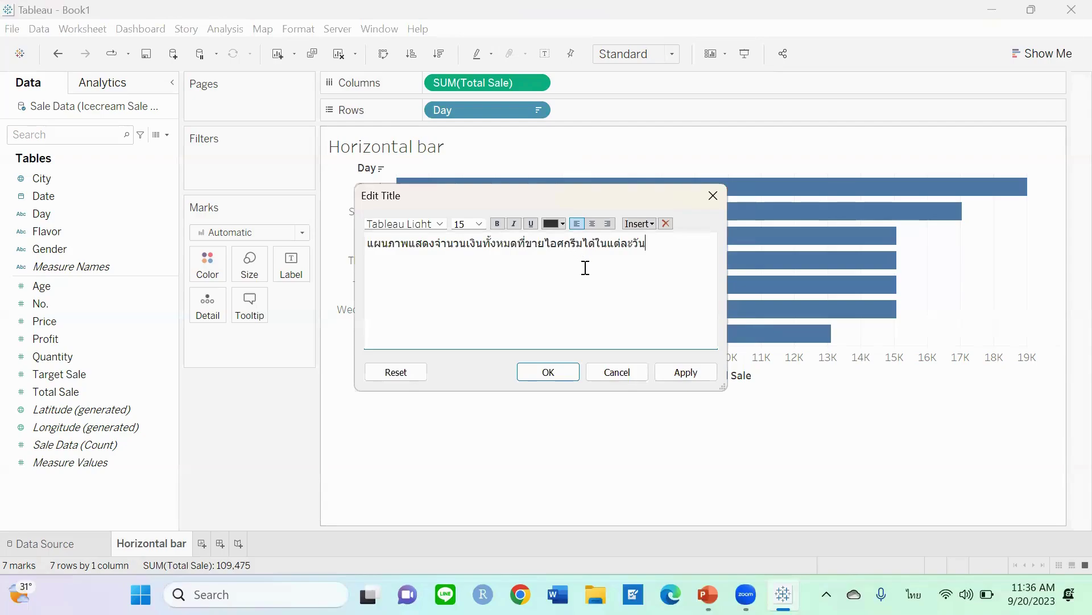
left_click(553, 376)
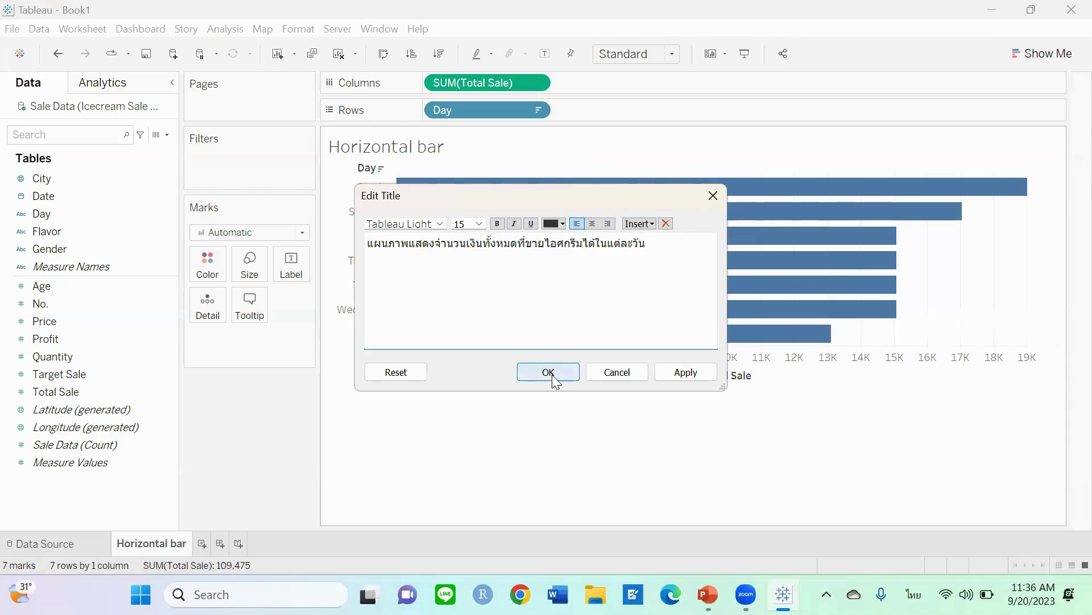
left_click(552, 376)
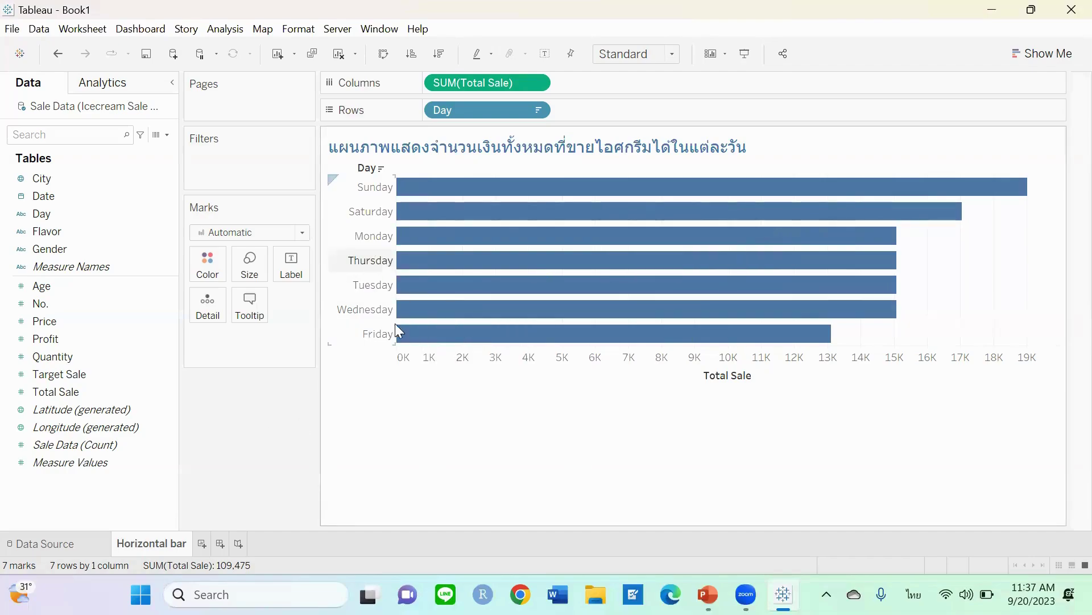
Step: Duplicate the Horizontal bar sheet and rename the copy as vertical bar
right_click(170, 545)
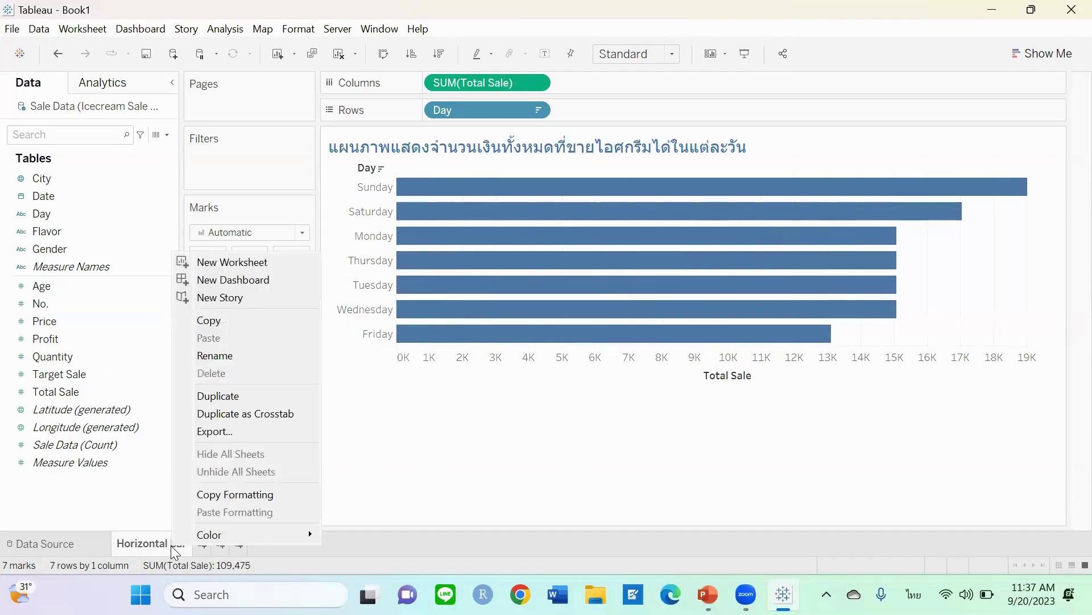
left_click(239, 397)
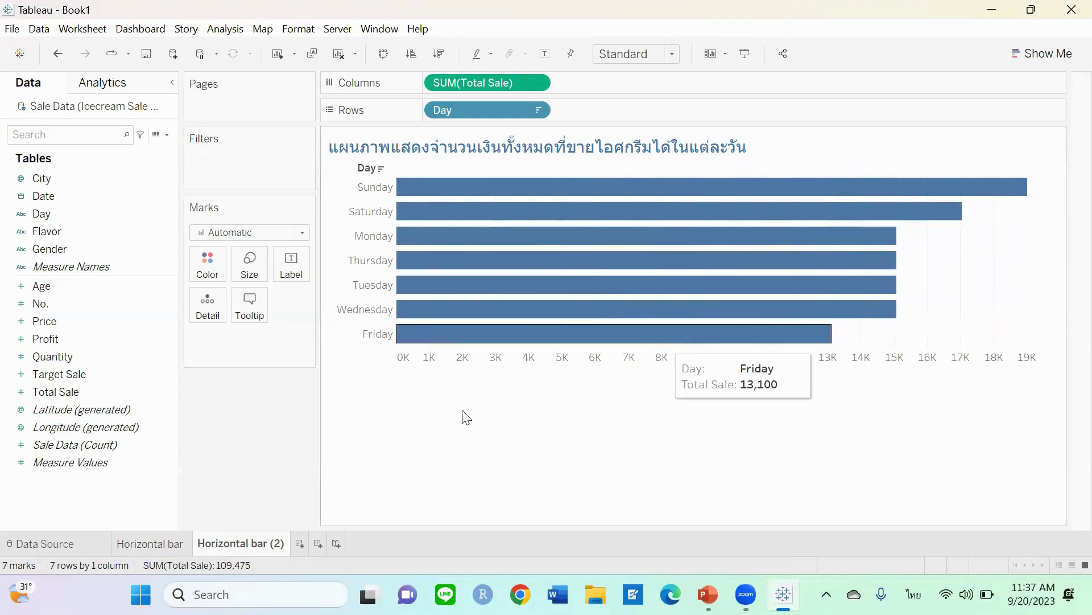
right_click(276, 546)
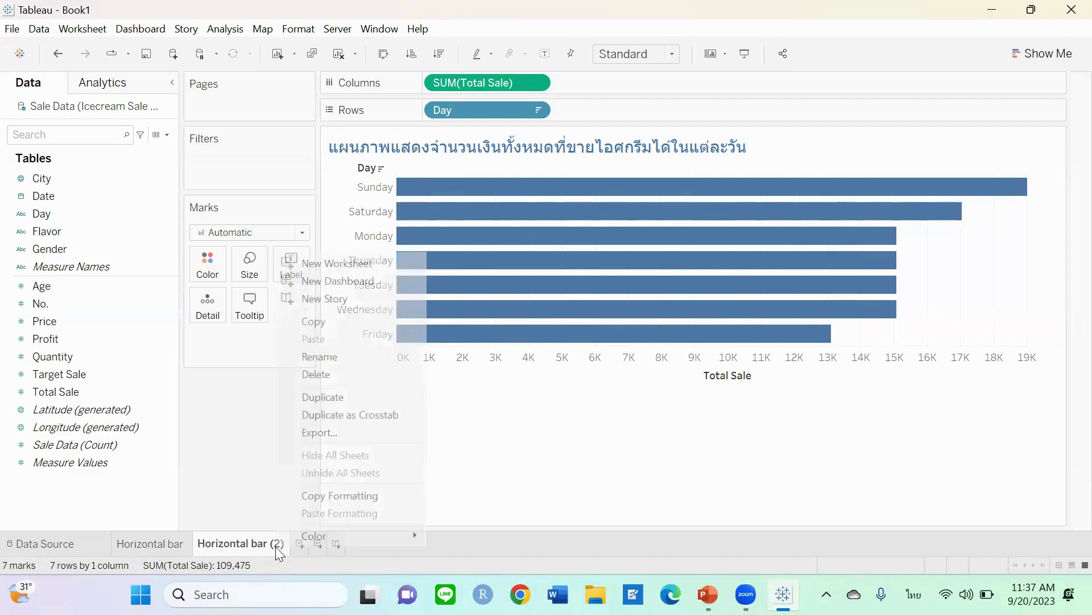
left_click(334, 361)
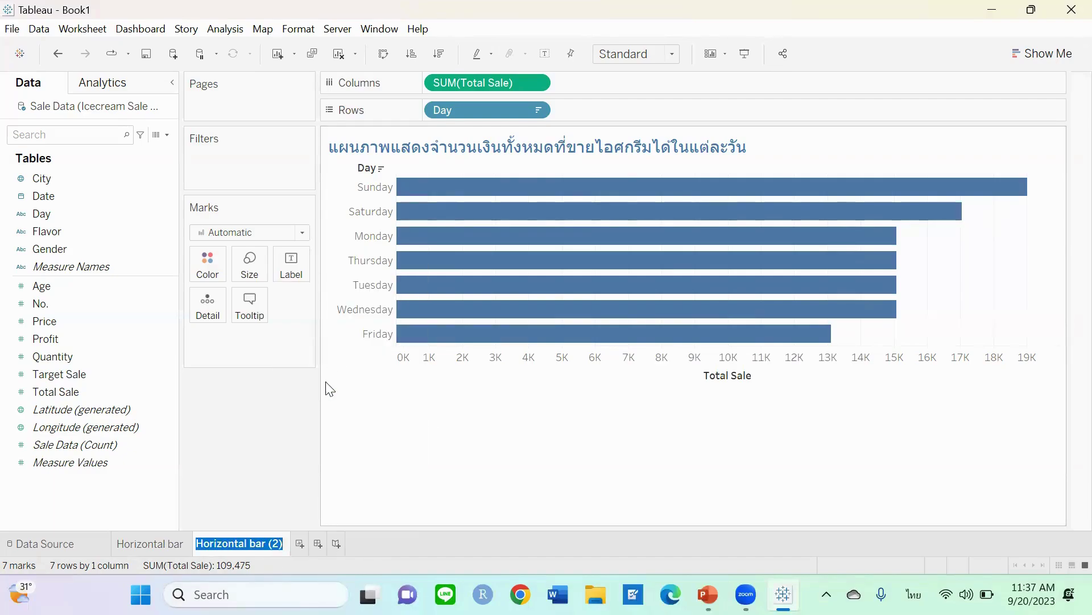
key("grave")
type("vertical bar")
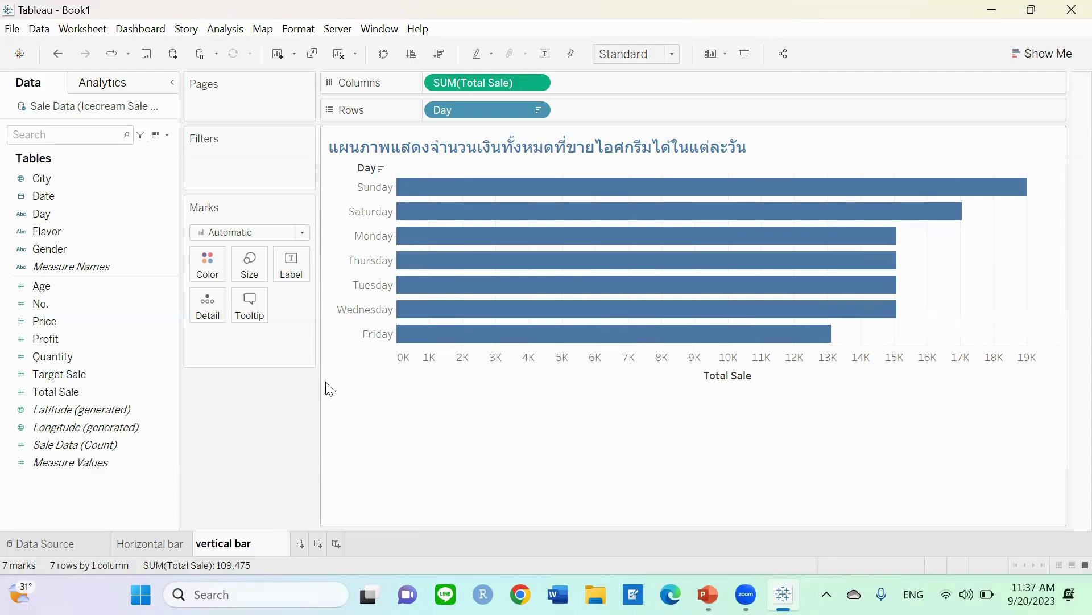
left_click(330, 389)
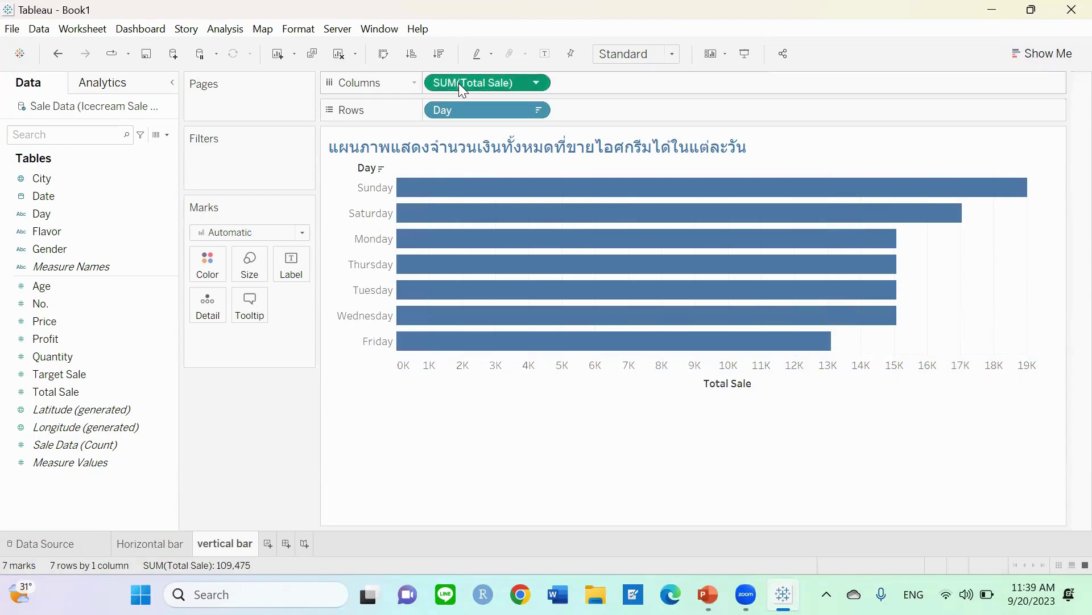
Step: Make the bars vertical with SUM(Total Sale) in rows and Day in columns, and widen the chart's columns
left_click_drag(458, 83, 566, 120)
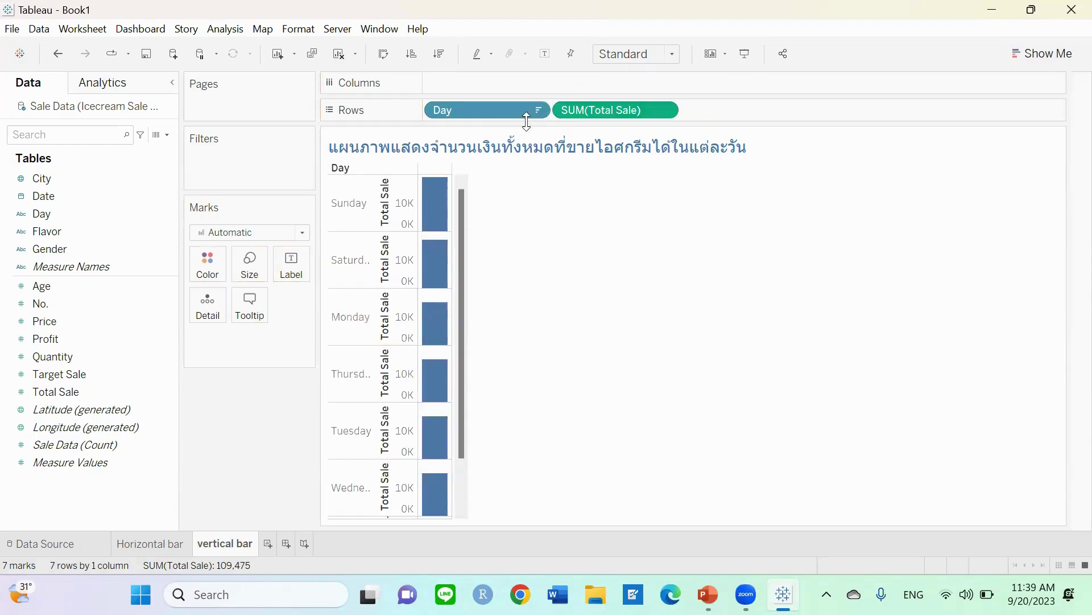
left_click_drag(468, 111, 472, 85)
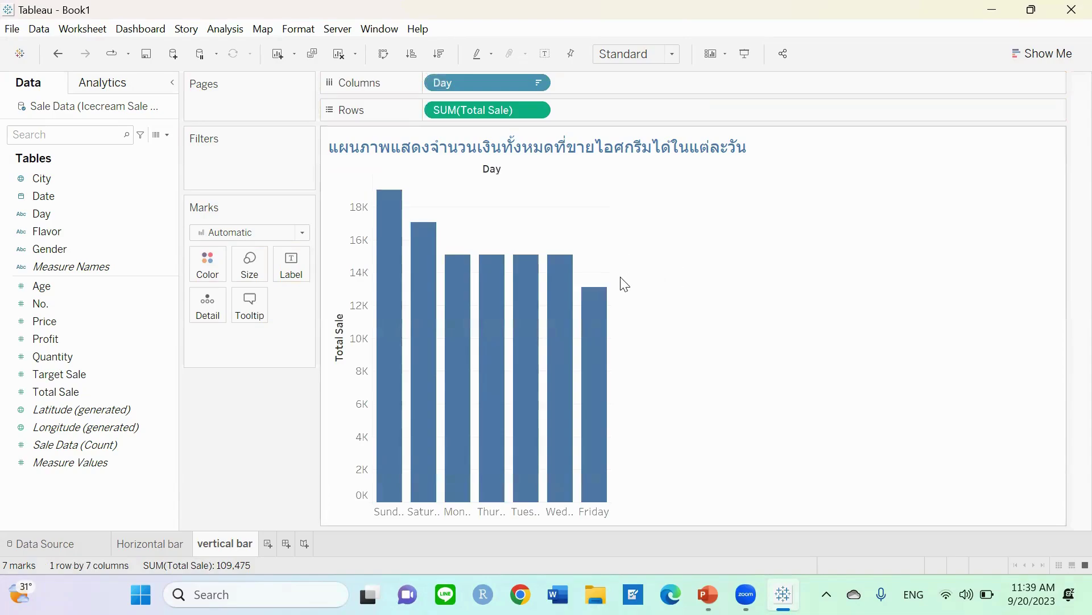
left_click_drag(607, 273, 749, 279)
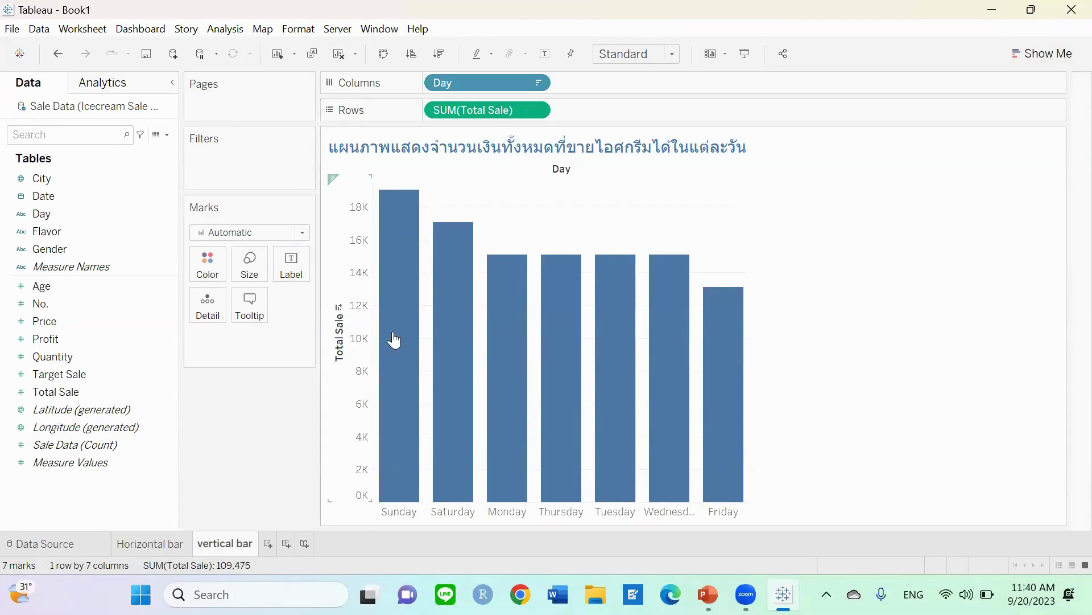
mouse_move(406, 231)
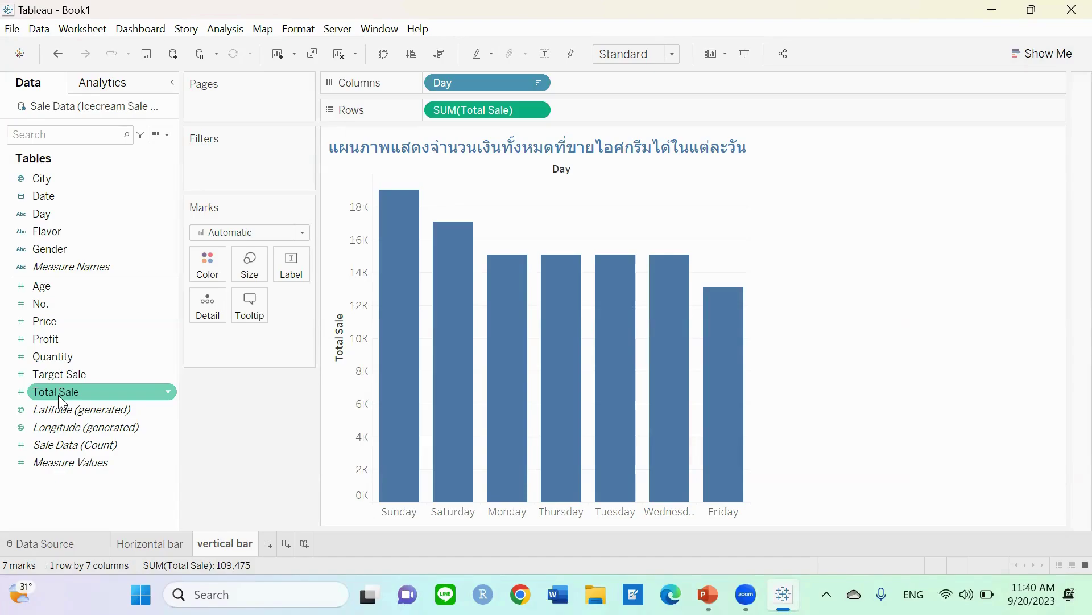
Step: Label the vertical bars with the sum of Total Sale and duplicate the vertical bar sheet
left_click_drag(52, 394, 296, 267)
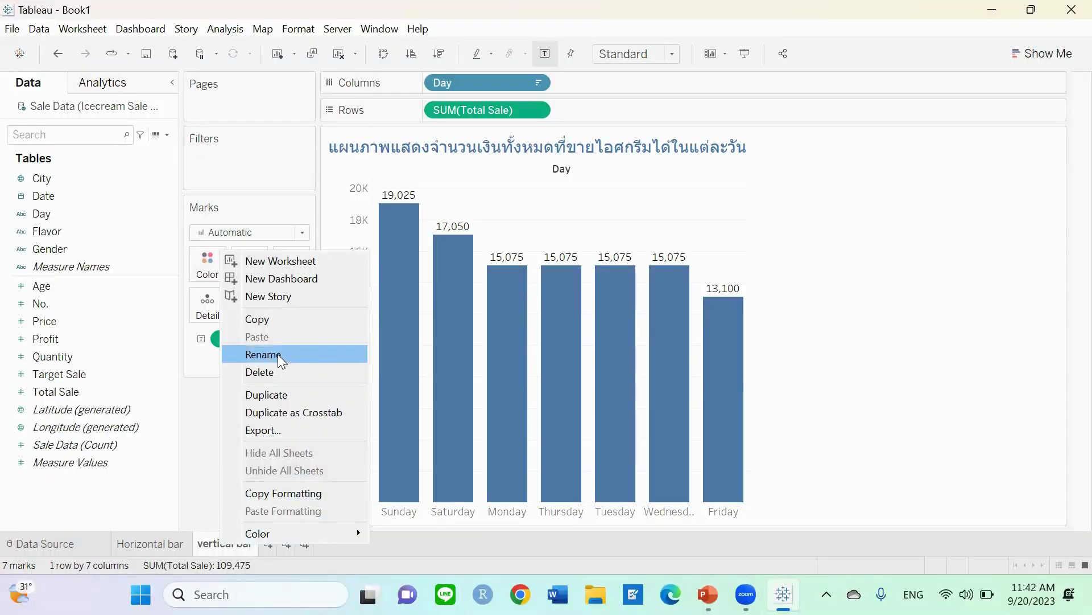
left_click(274, 394)
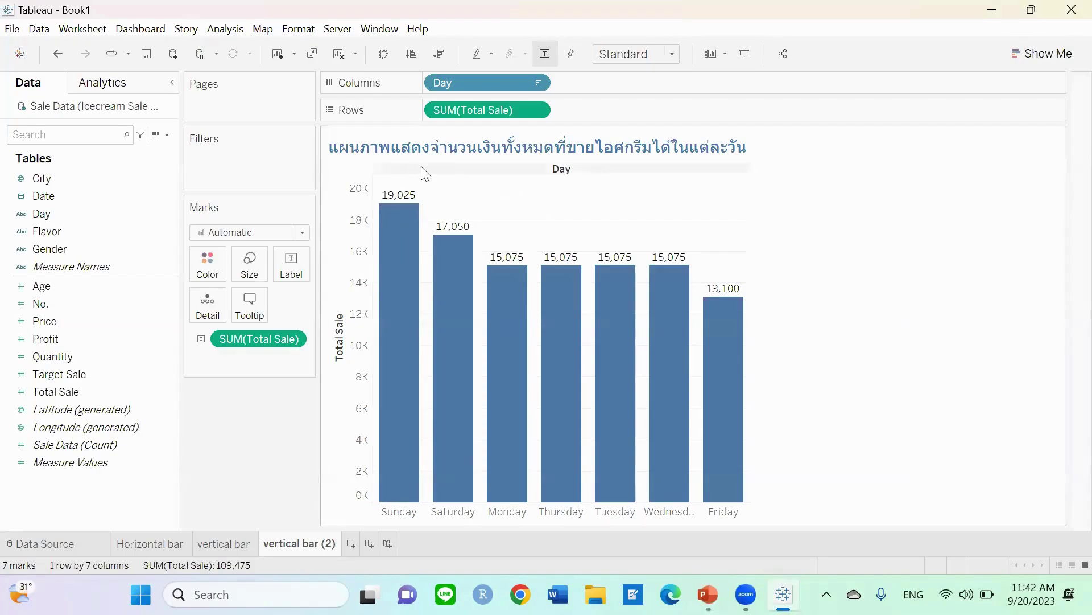
Step: Color the bars by Flavor on the duplicated sheet so each day's bar is stacked by flavor
left_click(560, 164)
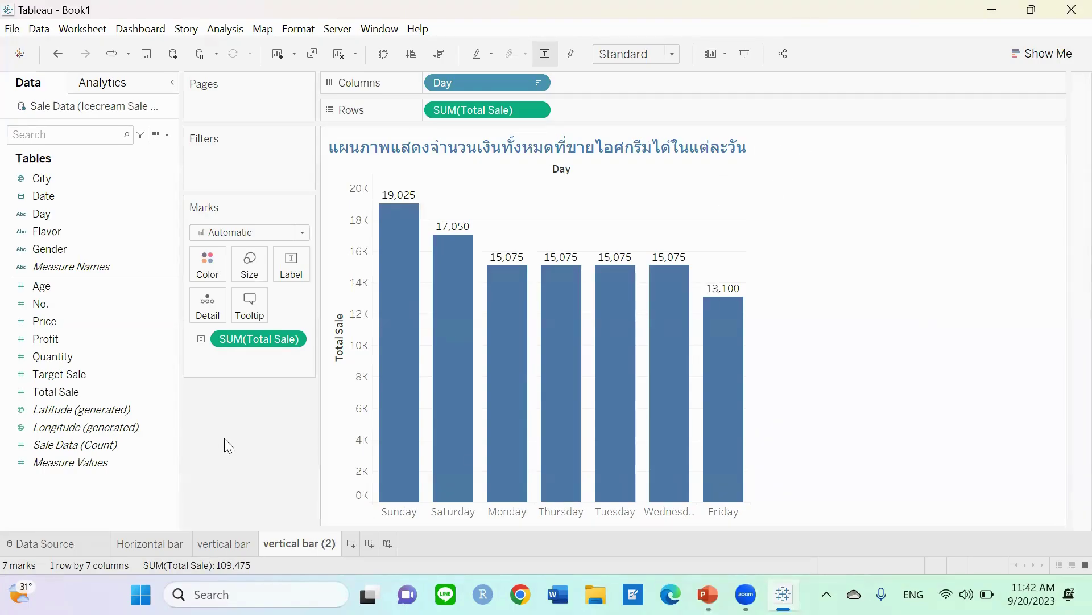
left_click(63, 231)
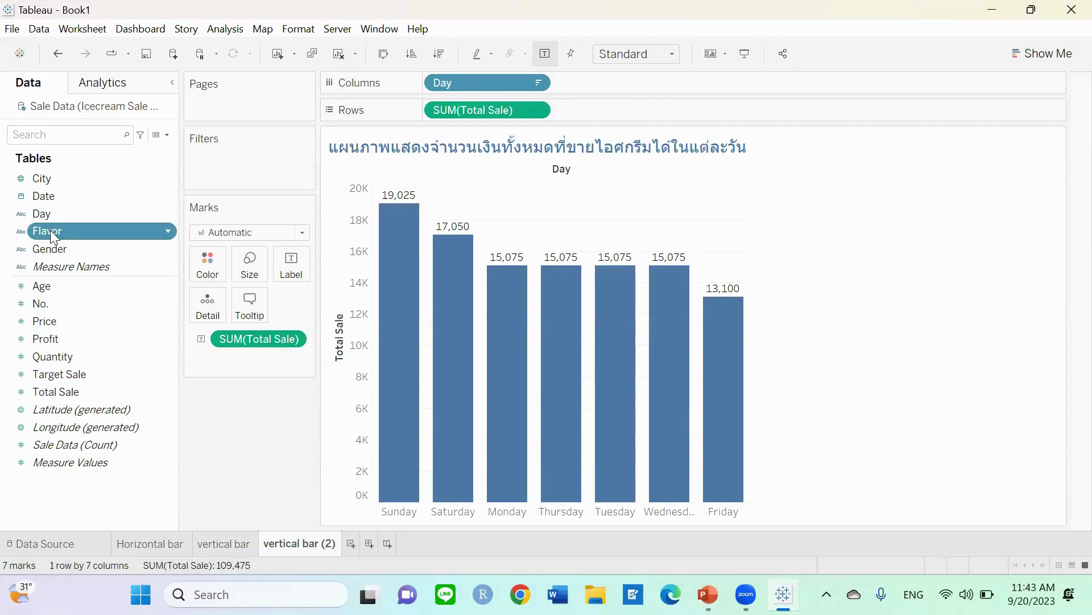
left_click_drag(50, 230, 207, 258)
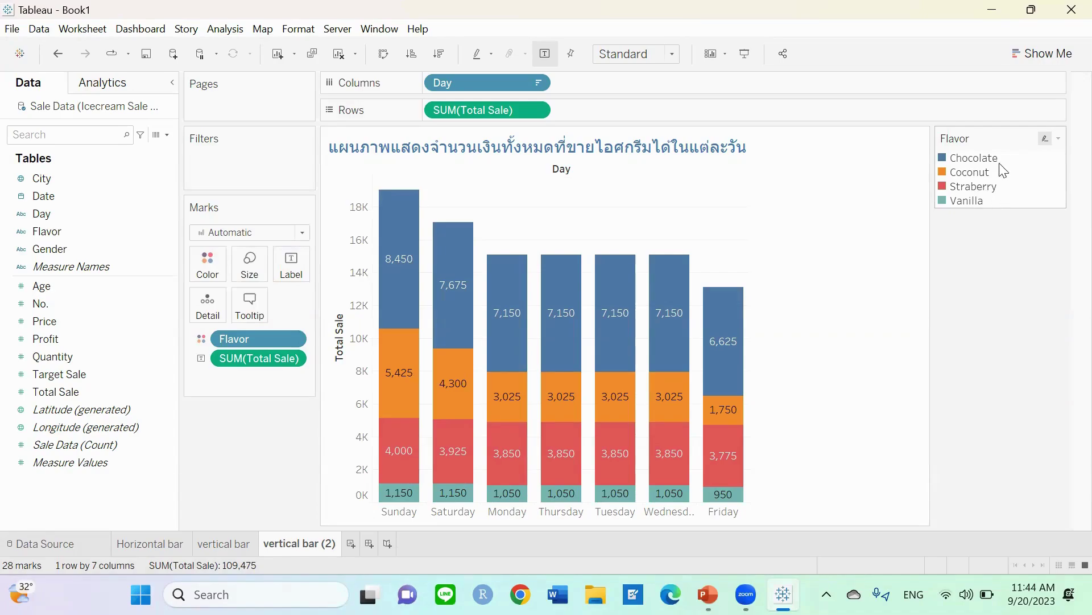
Step: Recolor the flavors with Chocolate brown, Coconut green and Vanilla yellow, and clear the legend highlight
double_click(989, 174)
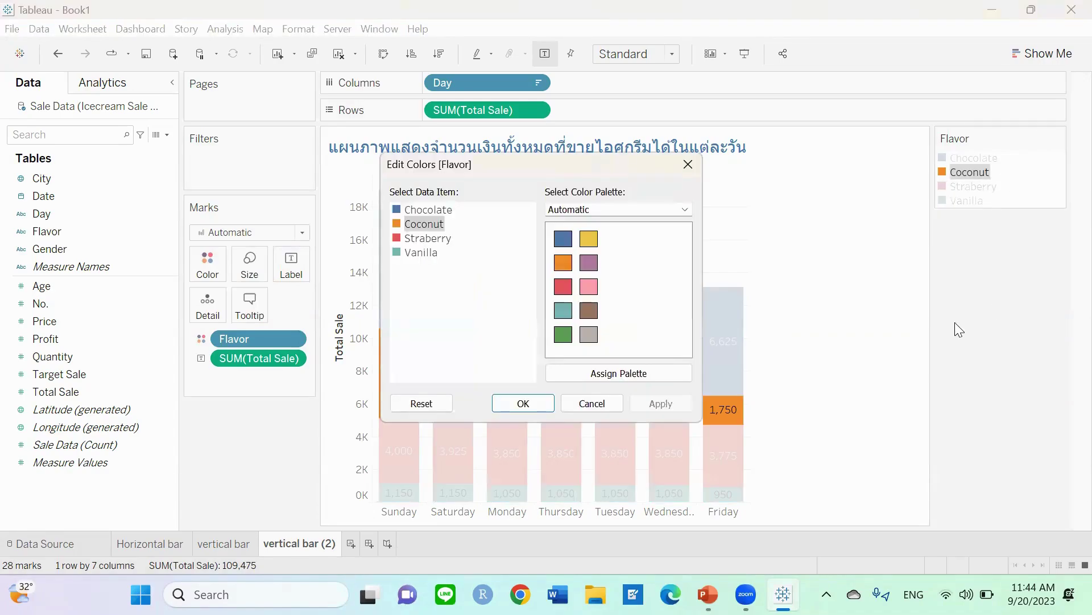
left_click(494, 300)
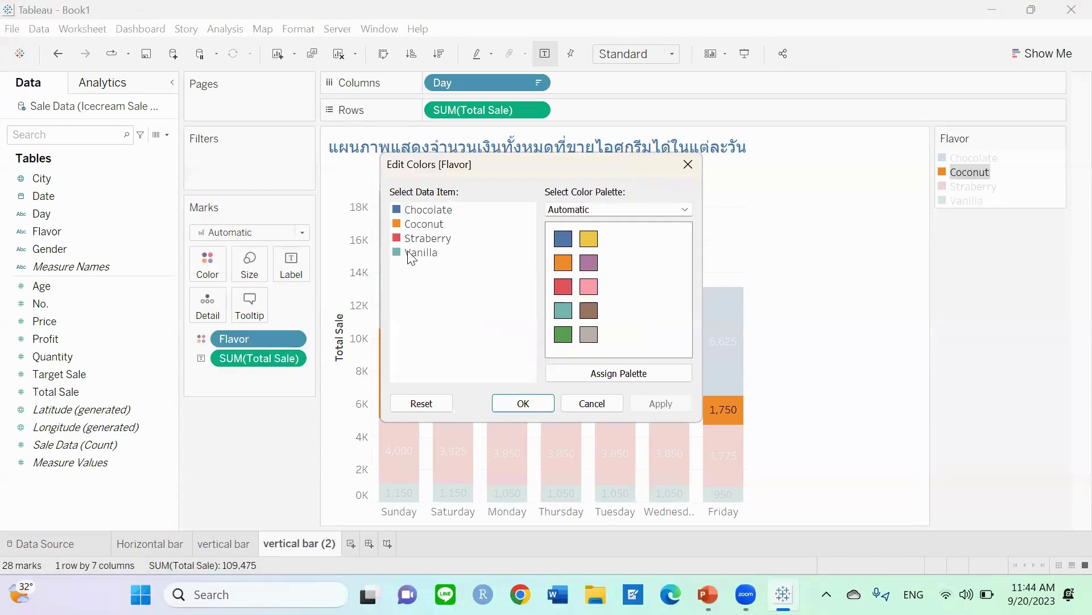
left_click(414, 211)
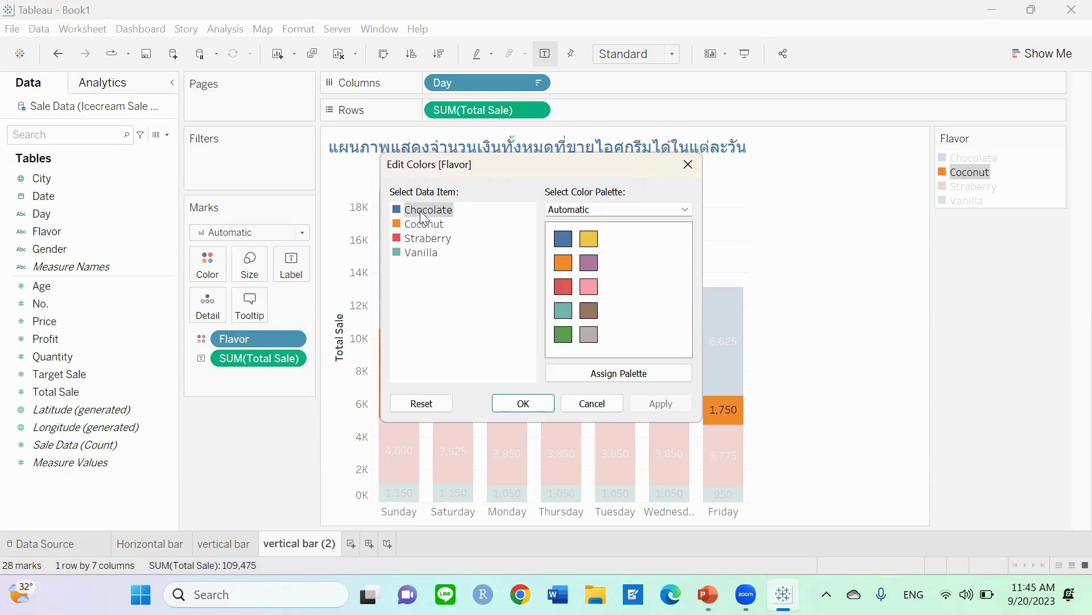
left_click(589, 311)
left_click(421, 252)
left_click(518, 404)
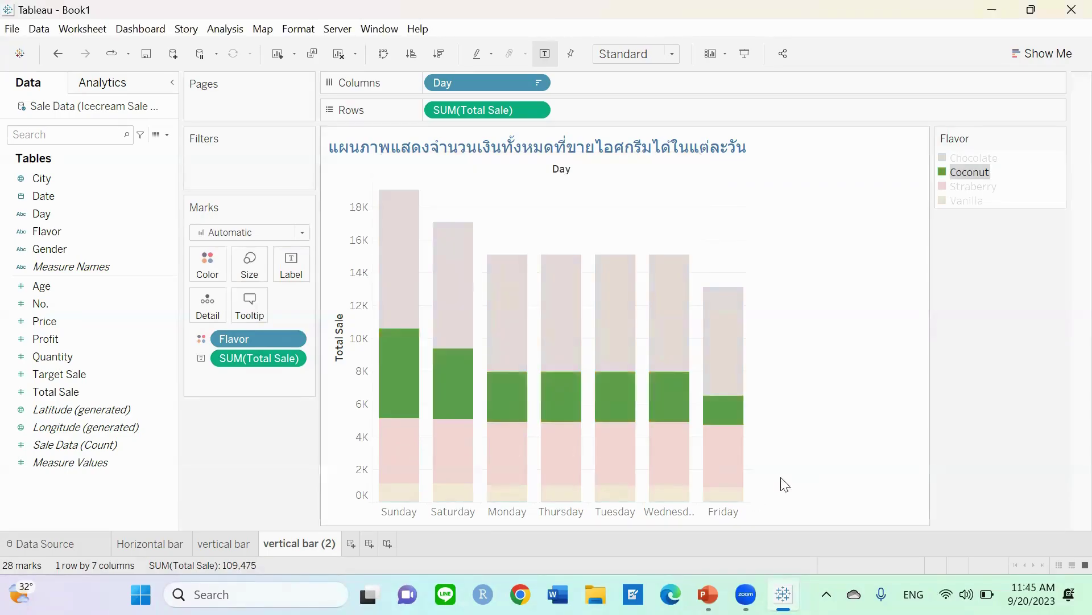
left_click(895, 436)
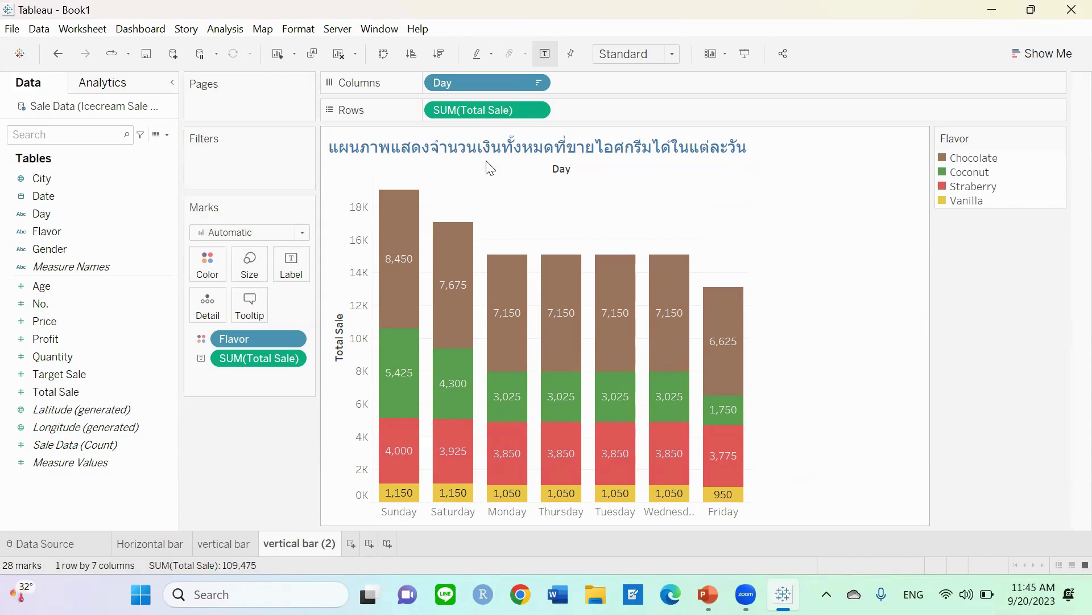
Step: Append จำแนกตามรสชาติ to the end of the chart title
right_click(631, 148)
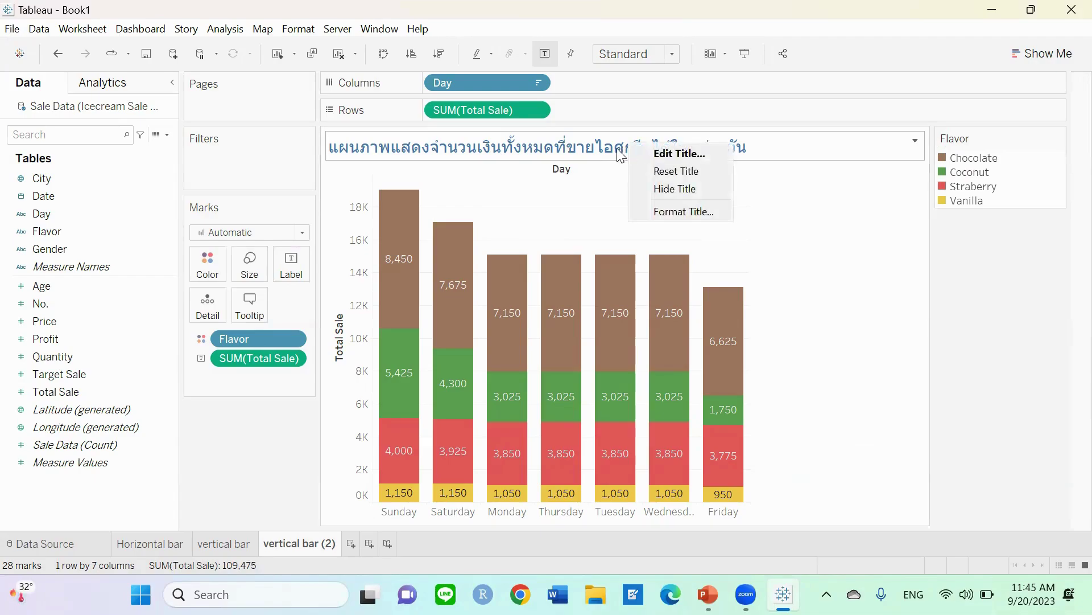
left_click(619, 148)
right_click(610, 150)
left_click(668, 160)
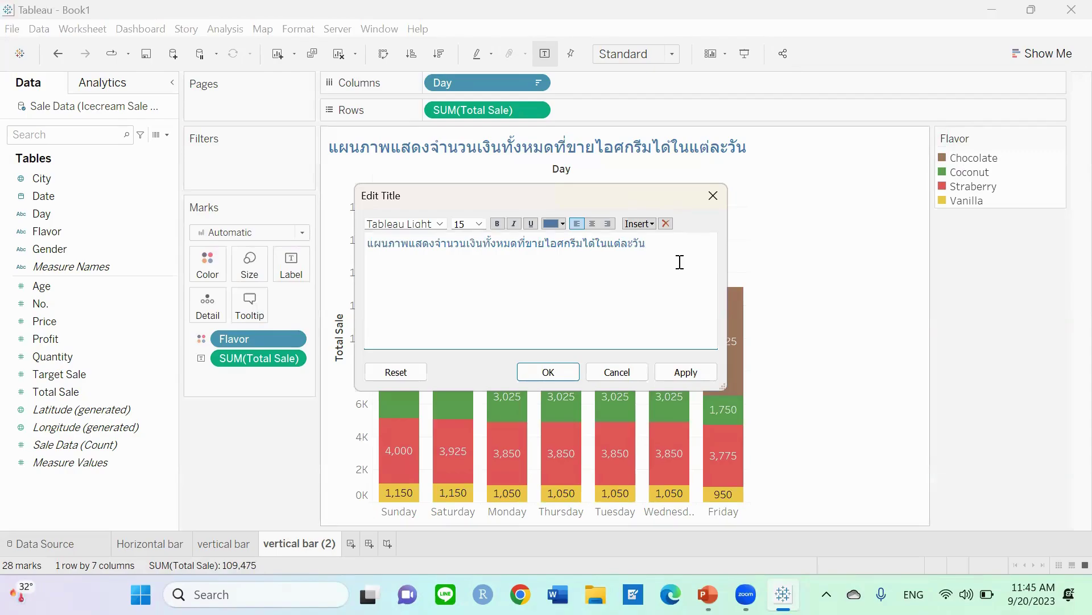
type("0e")
key("BackSpace")
key("BackSpace")
key("BackSpace")
key("grave")
type("จำแนกตามรสชาติ")
left_click(549, 372)
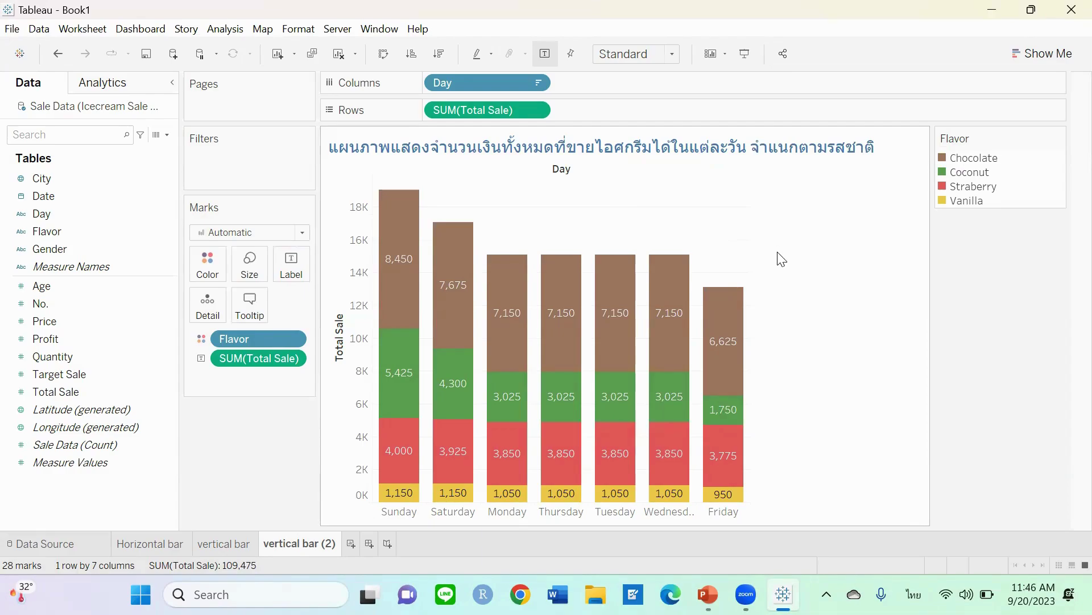
Step: Rename the vertical bar (2) sheet as stacked bar
right_click(305, 545)
left_click(363, 357)
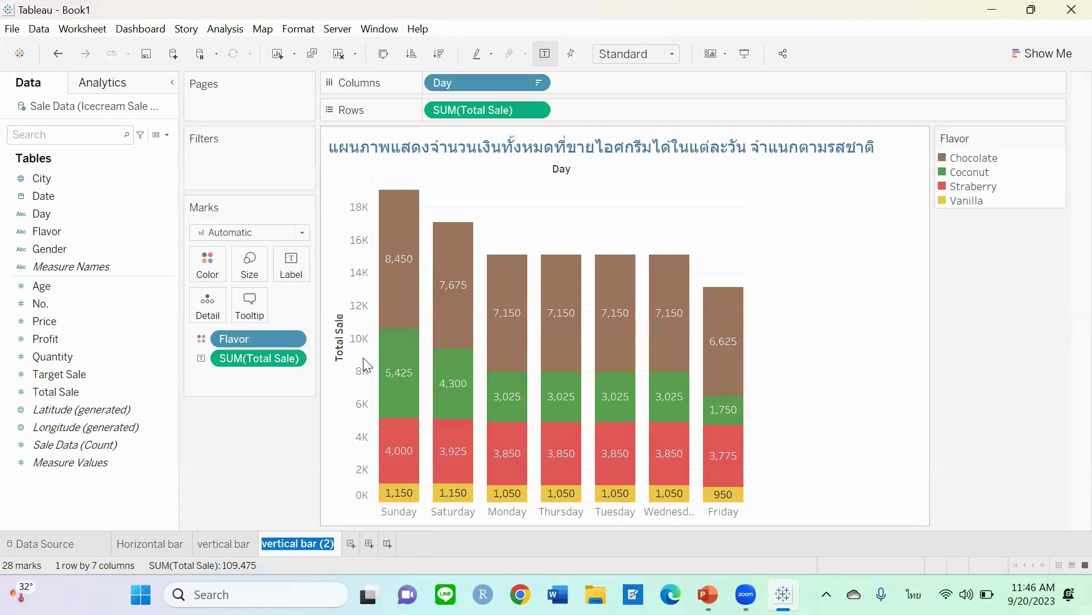
key("BackSpace")
type("stac")
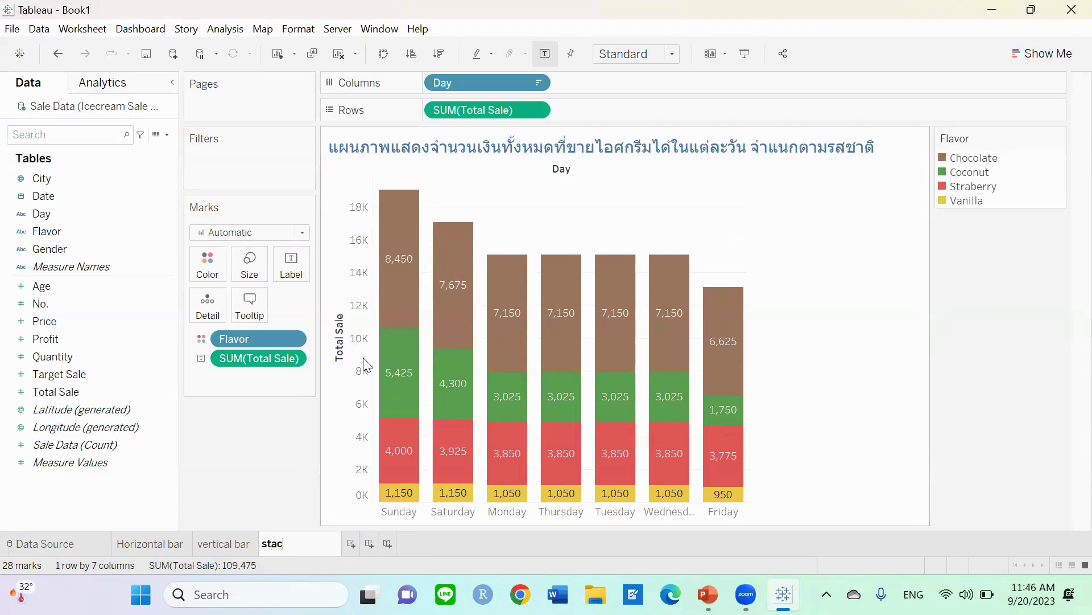
type("ked bar")
key("Return")
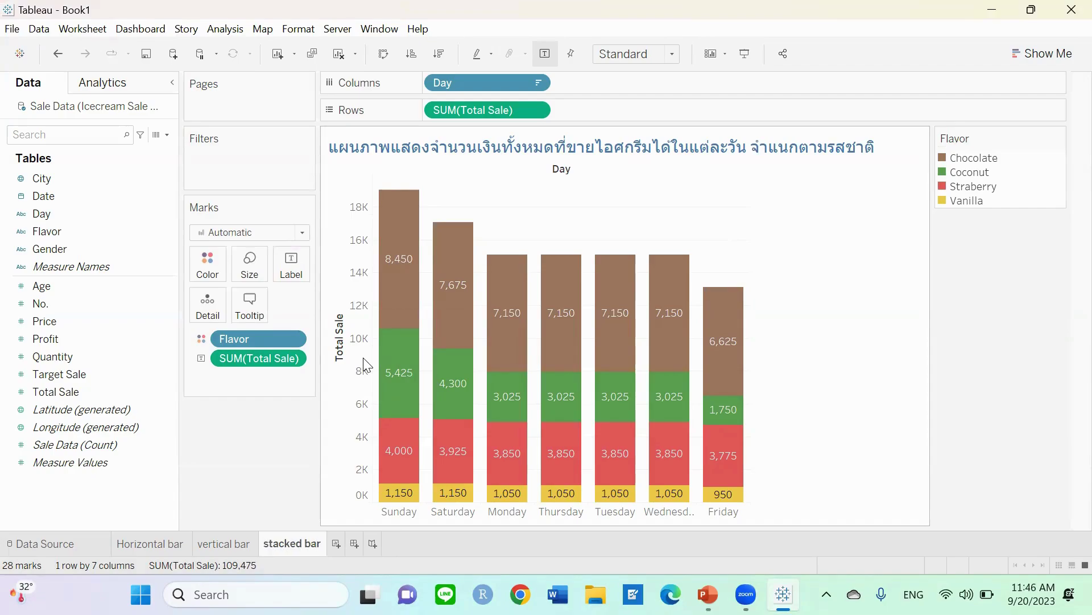